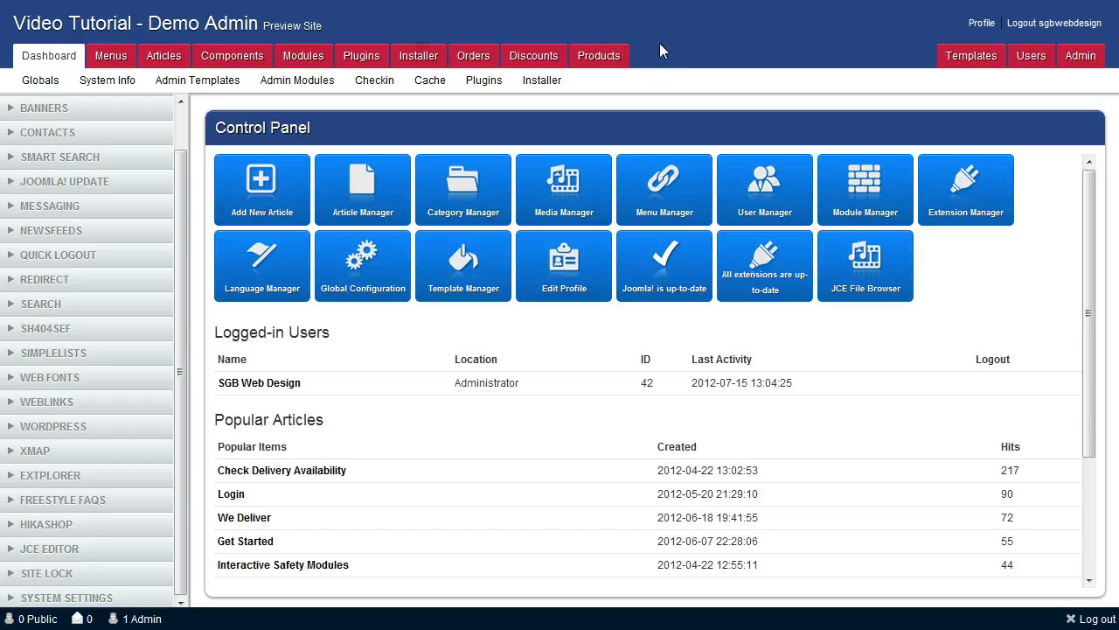
# Step: Find HikaShop in the Components list and open its dashboard
pyautogui.click(224, 59)
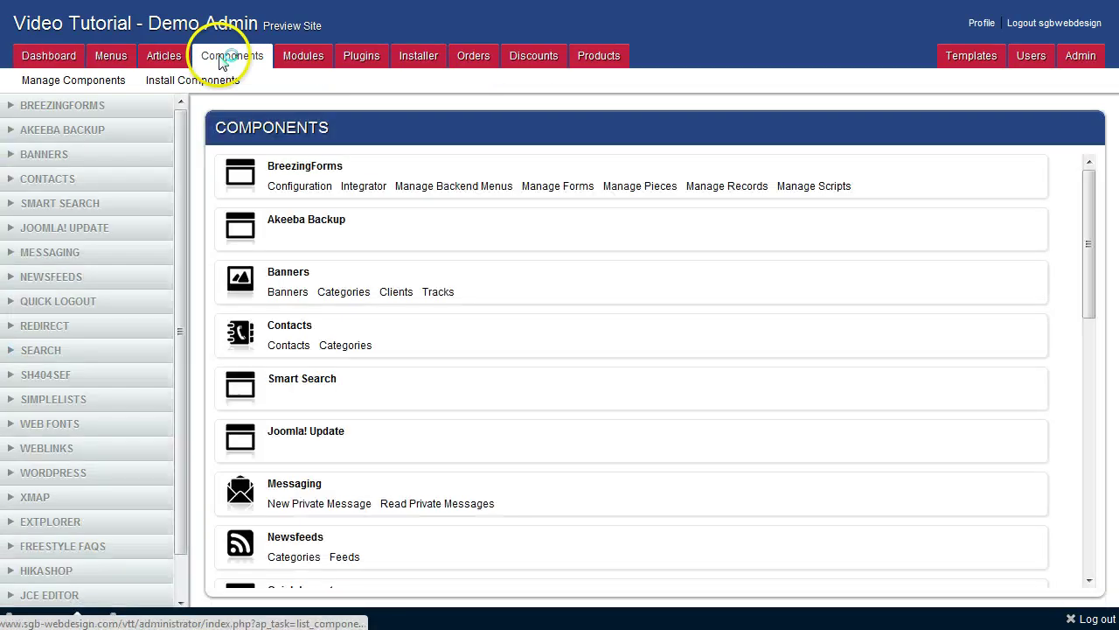
pyautogui.scroll(-2, 425, 350)
pyautogui.scroll(-1, 394, 446)
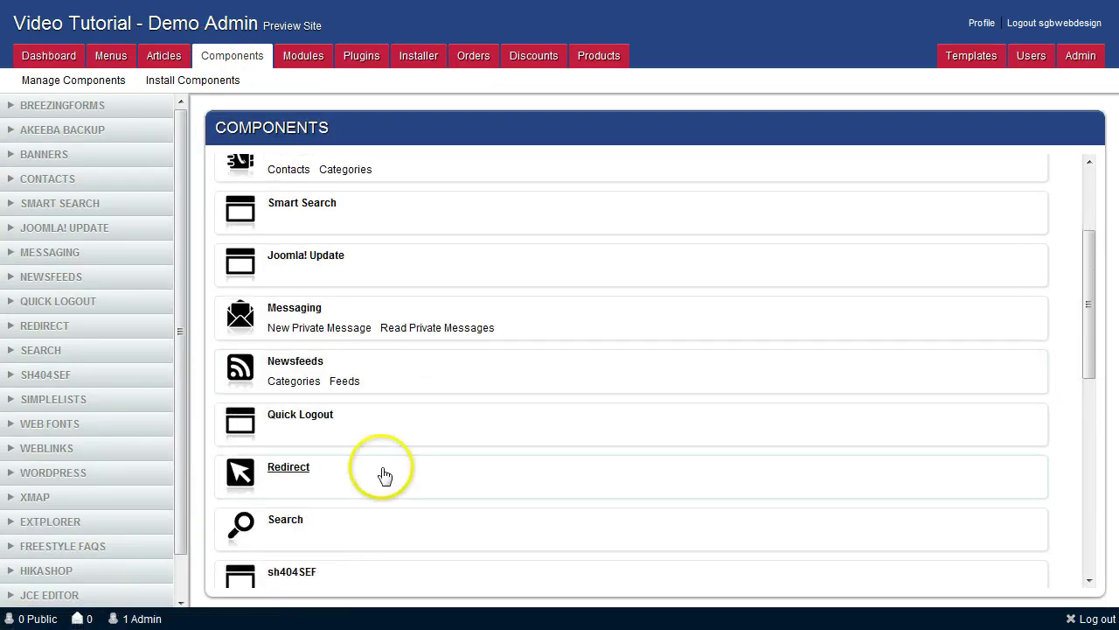
pyautogui.scroll(-3, 382, 475)
pyautogui.scroll(-1, 382, 476)
pyautogui.scroll(-1, 383, 480)
pyautogui.scroll(-1, 382, 480)
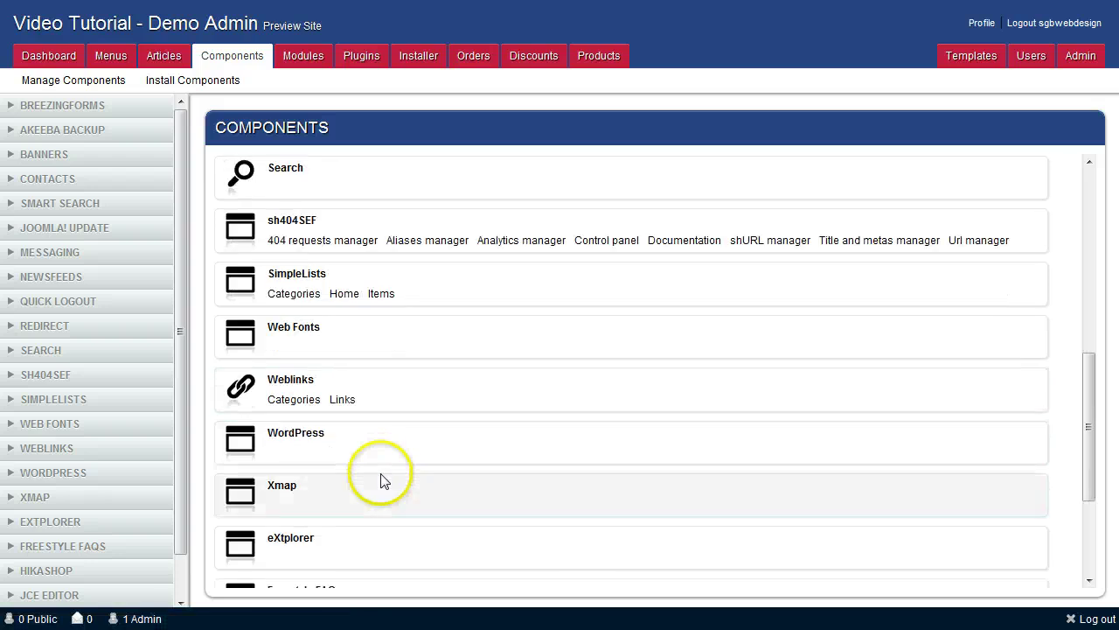
pyautogui.scroll(-2, 379, 480)
pyautogui.click(310, 528)
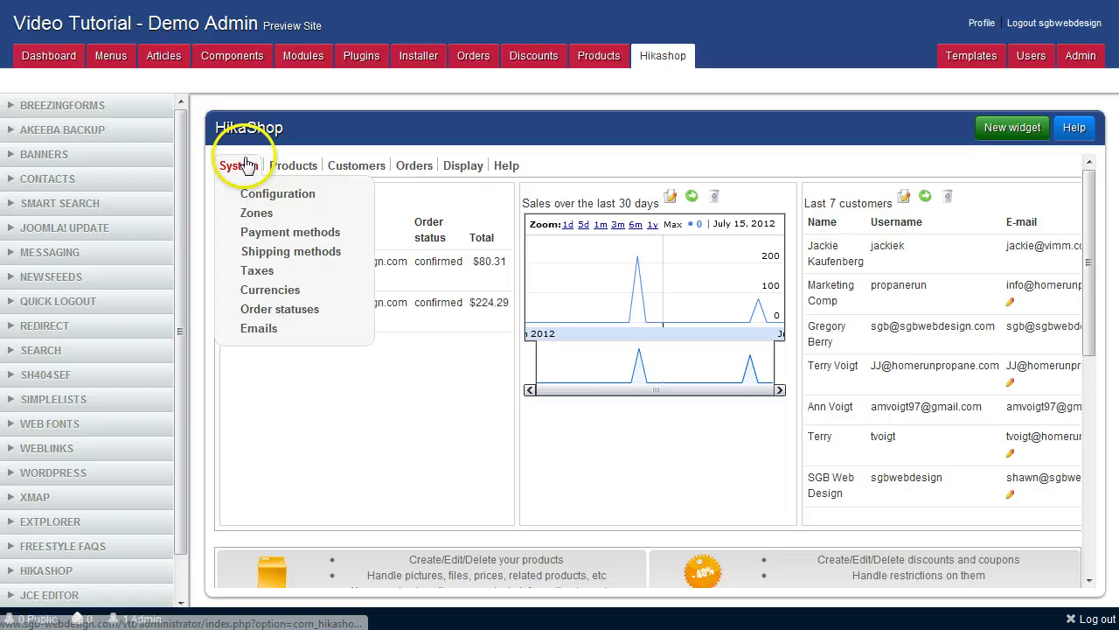
# Step: Under Shipping methods, start a manual shipping method named 'Name of County or Method'
pyautogui.click(262, 251)
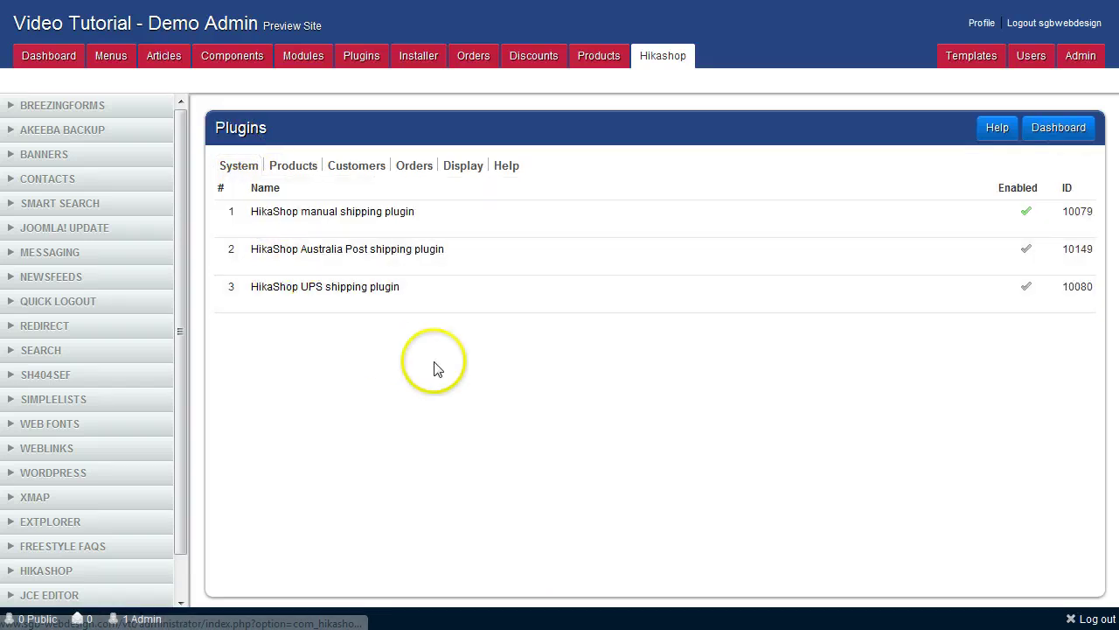
pyautogui.click(393, 214)
pyautogui.write('Name of County or Meth')
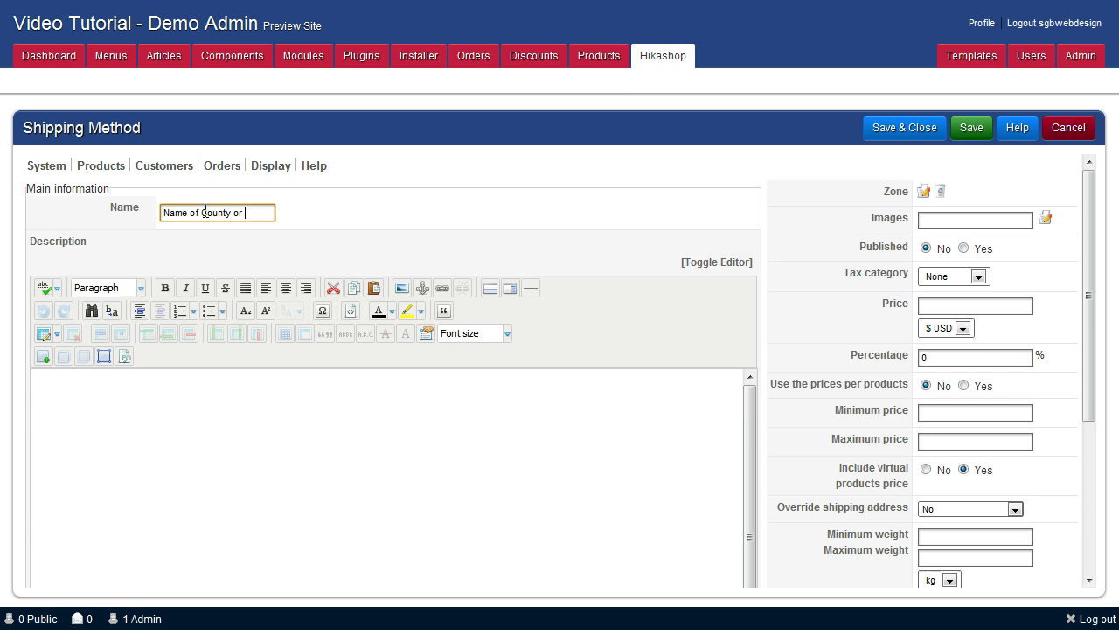
pyautogui.write('od')
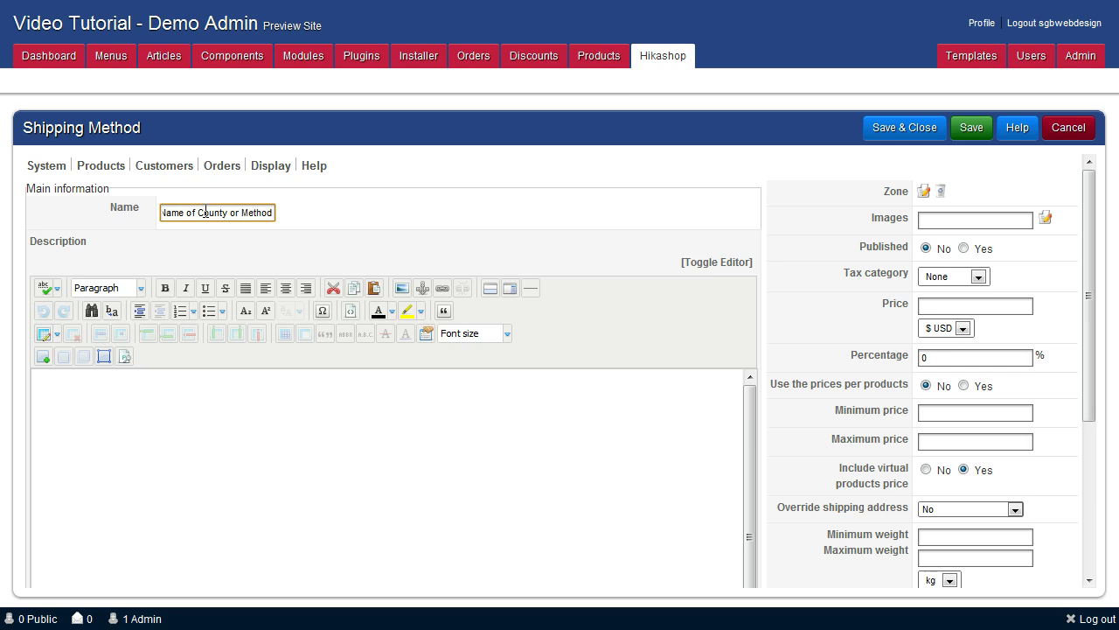
# Step: Restrict the method to the Minnesota zone and give it the FREE DELIVERY image
pyautogui.click(922, 192)
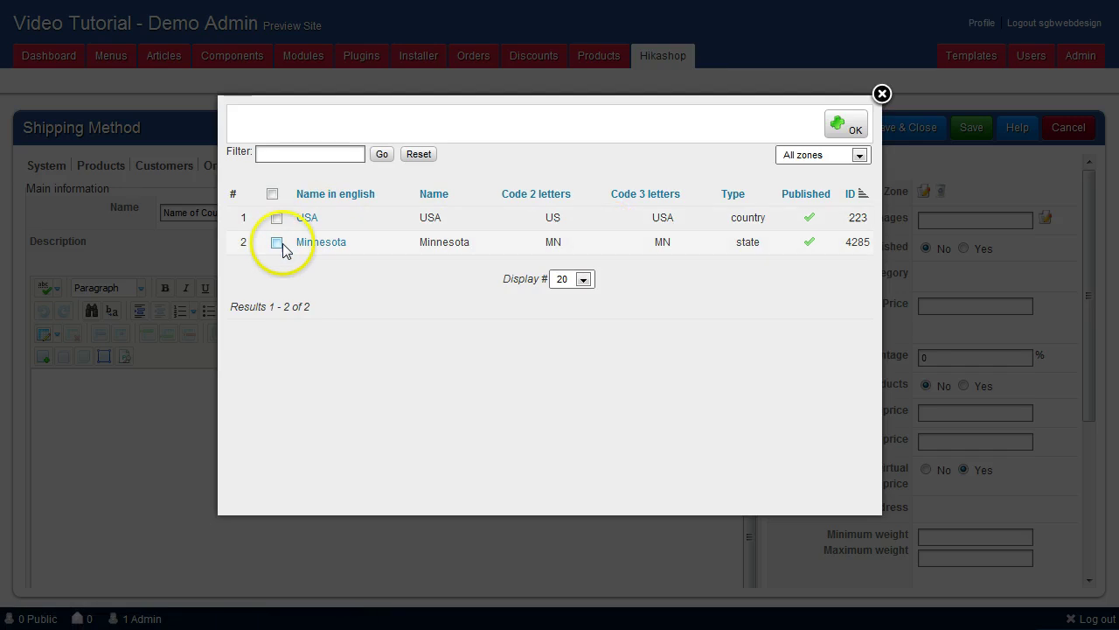
pyautogui.click(277, 242)
pyautogui.click(843, 125)
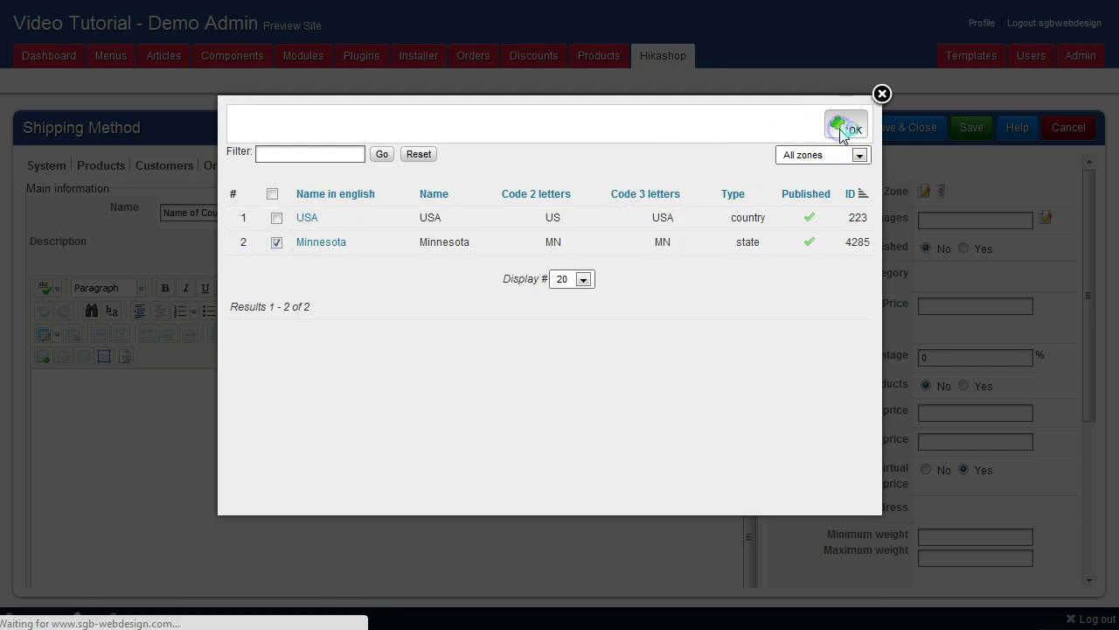
pyautogui.click(1045, 219)
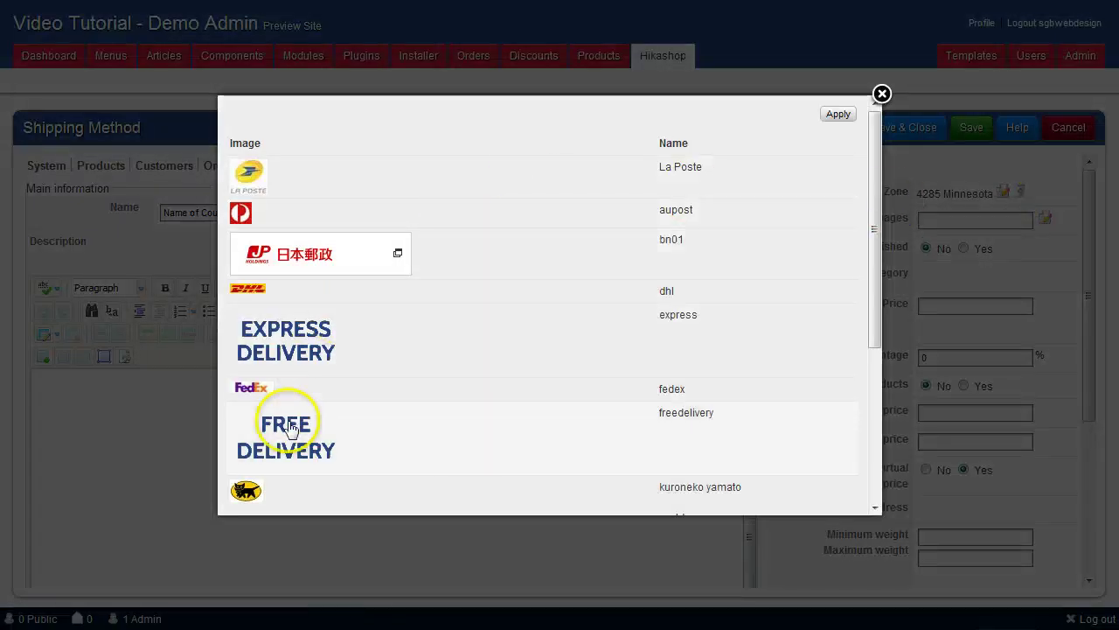
pyautogui.click(289, 432)
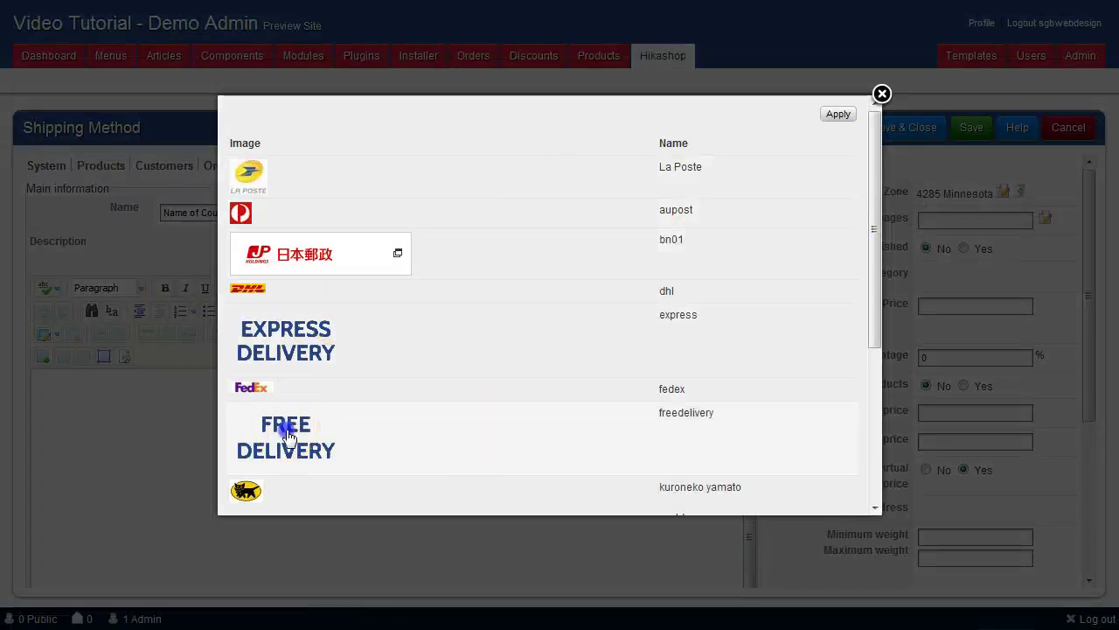
pyautogui.click(837, 114)
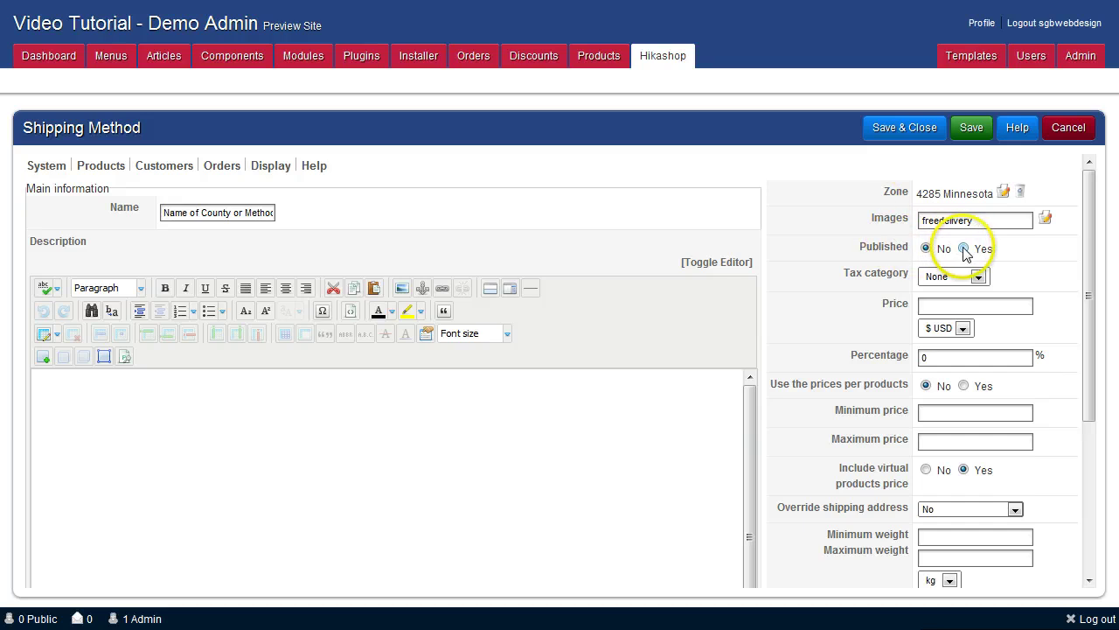
# Step: Publish the method and set its price to 0.00
pyautogui.click(963, 248)
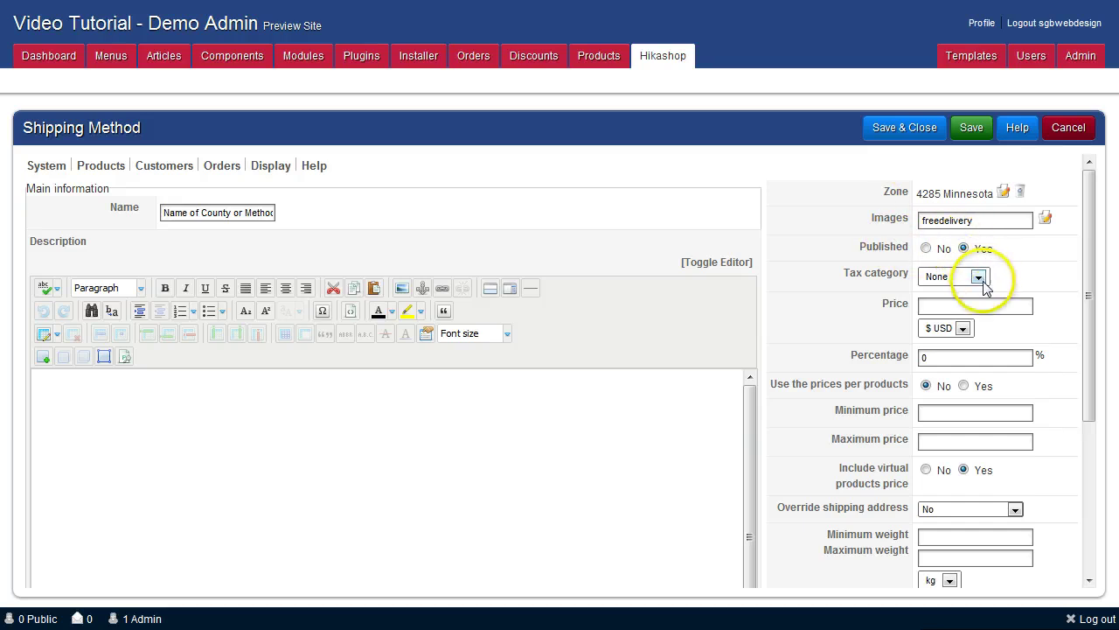
pyautogui.click(991, 306)
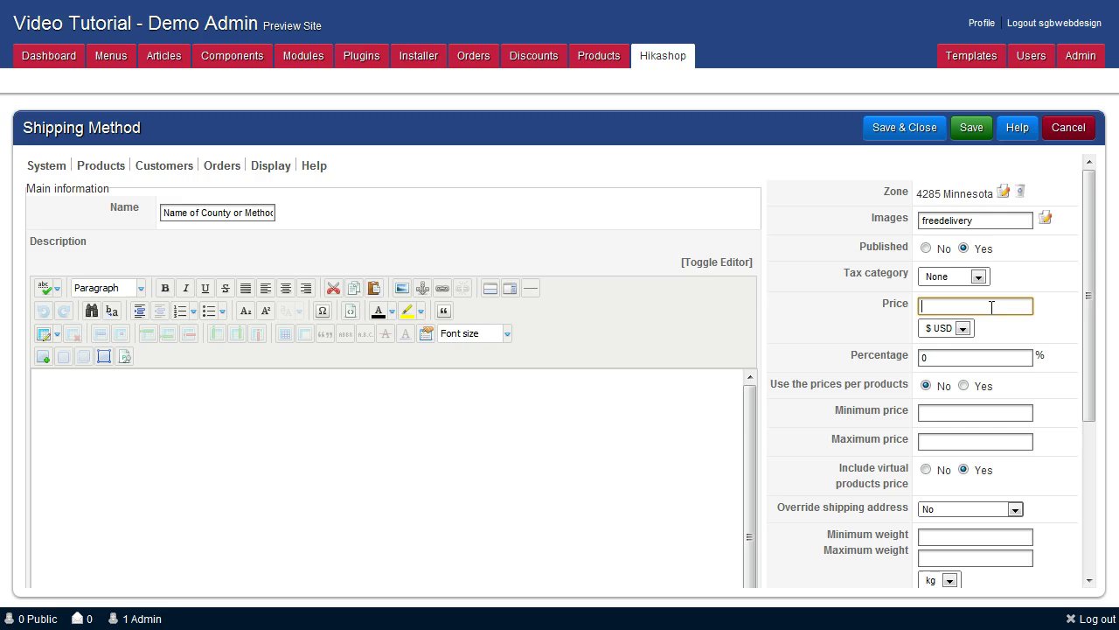
pyautogui.write('0.0')
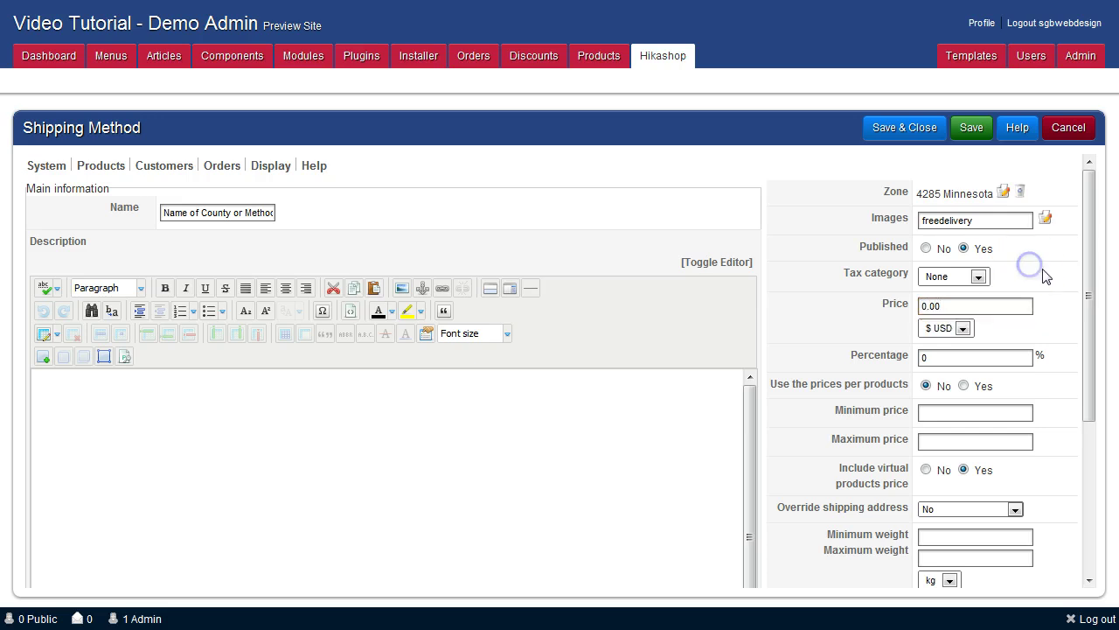
# Step: Set the method's minimum post code to 55038 and maximum to 55049
pyautogui.moveTo(1090, 274); pyautogui.dragTo(1089, 433)
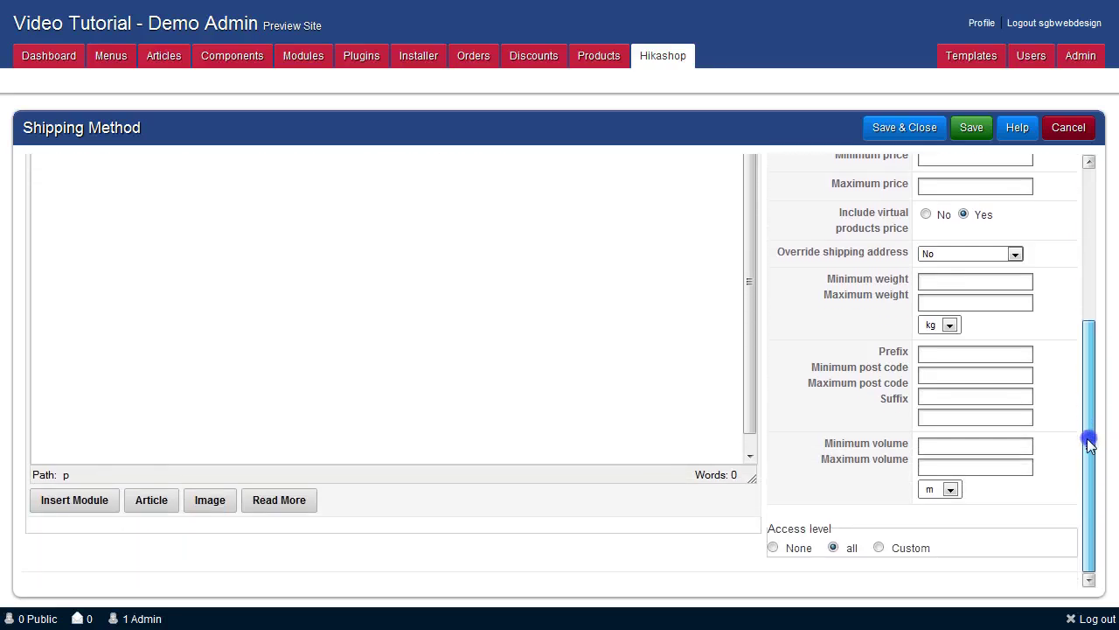
pyautogui.click(931, 377)
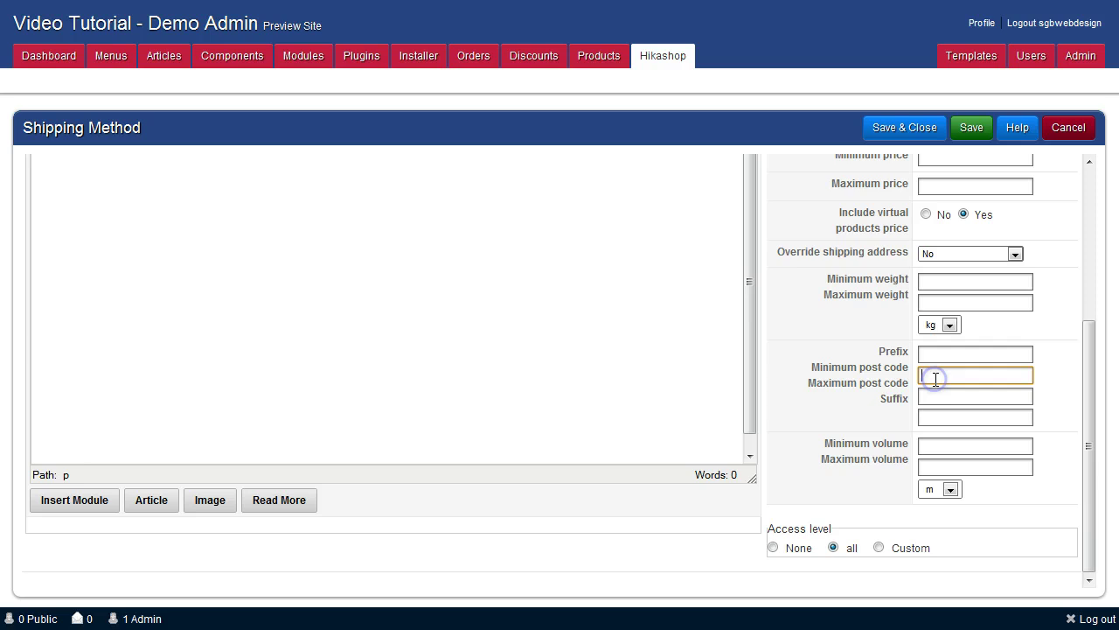
pyautogui.write('55038')
pyautogui.press('Tab')
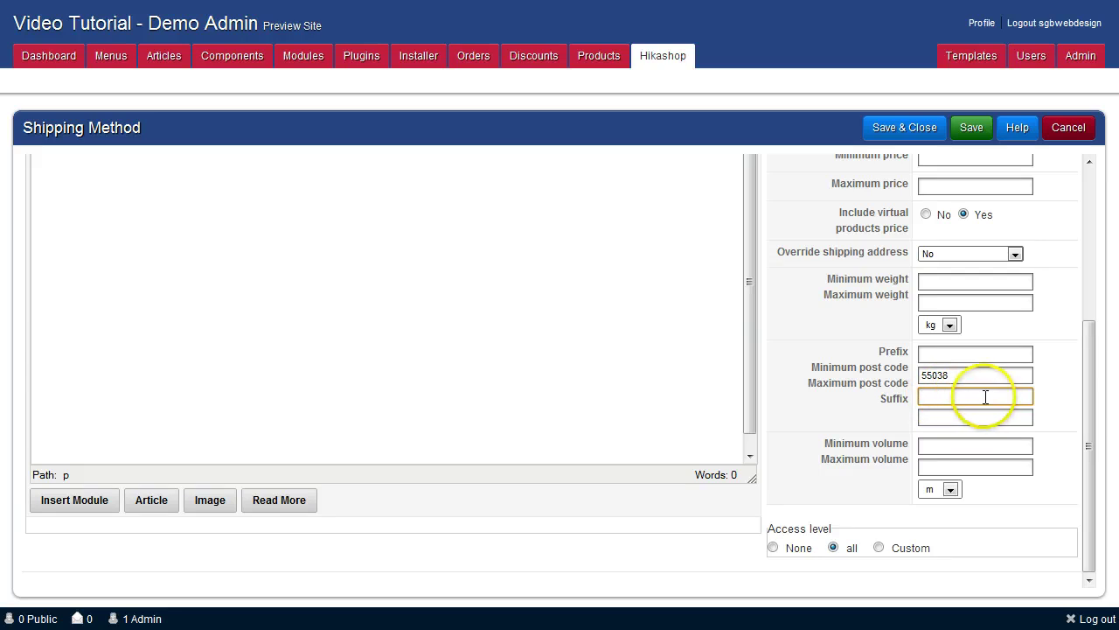
pyautogui.write('550')
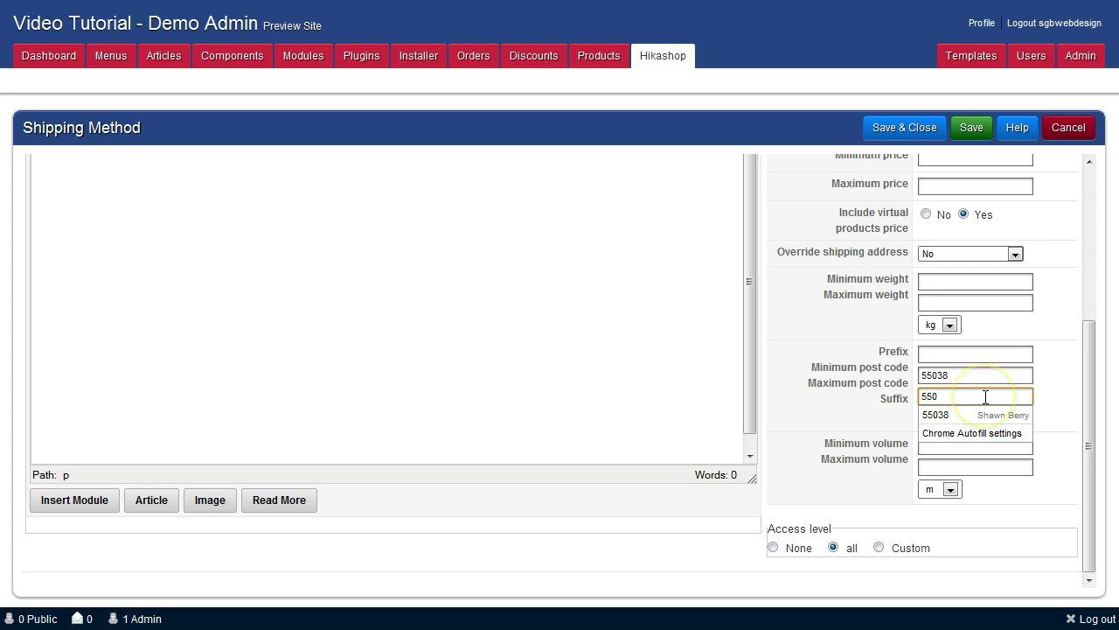
pyautogui.write('49')
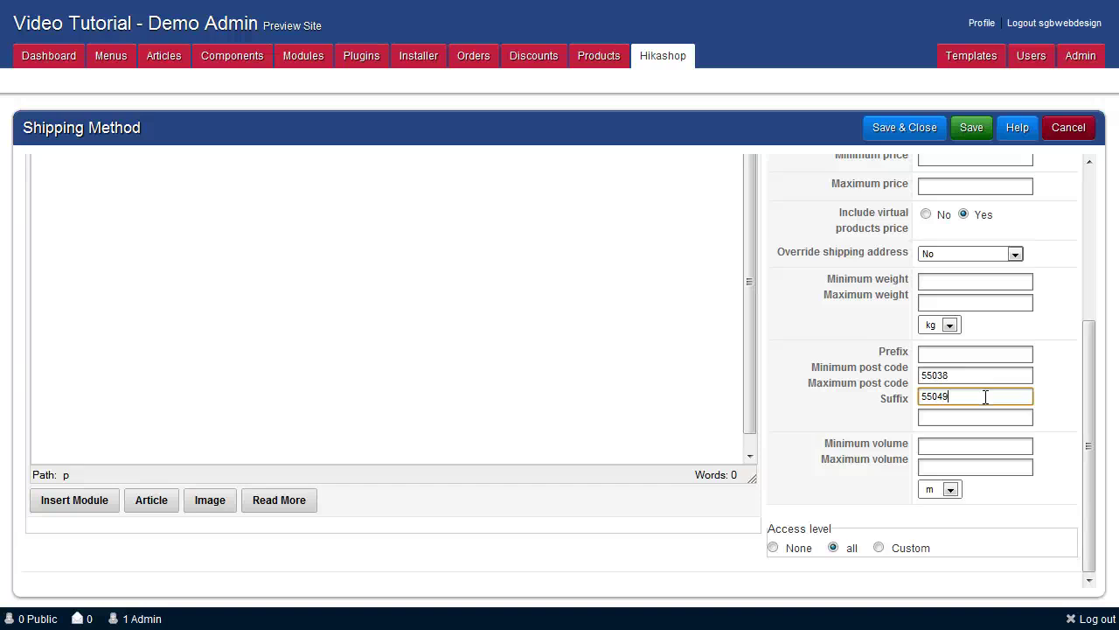
pyautogui.click(1091, 395)
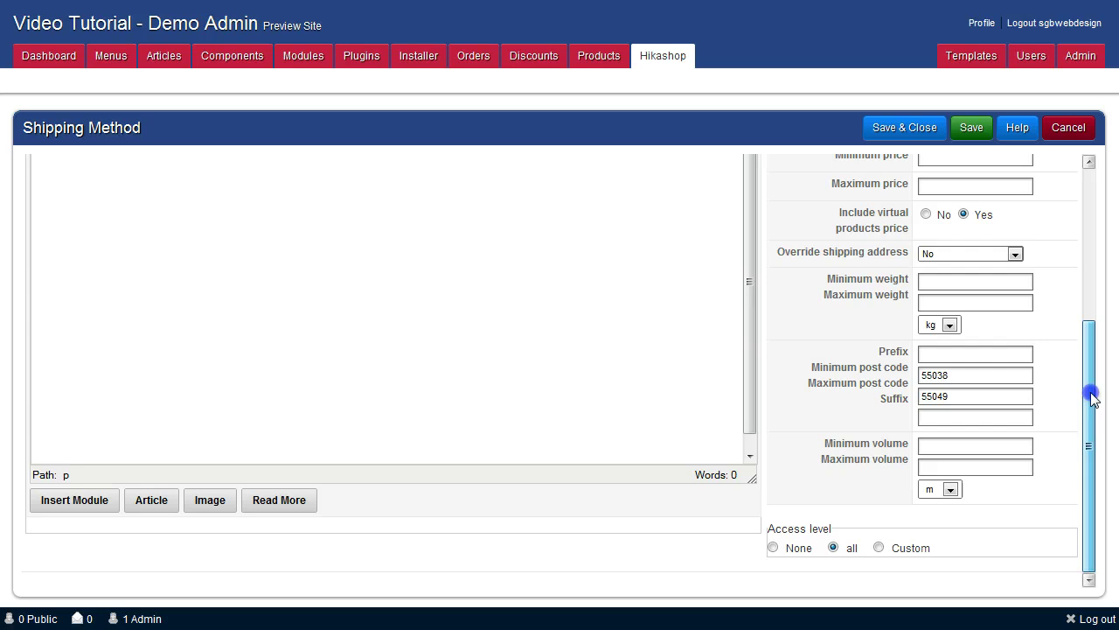
pyautogui.moveTo(1093, 400); pyautogui.dragTo(1087, 175)
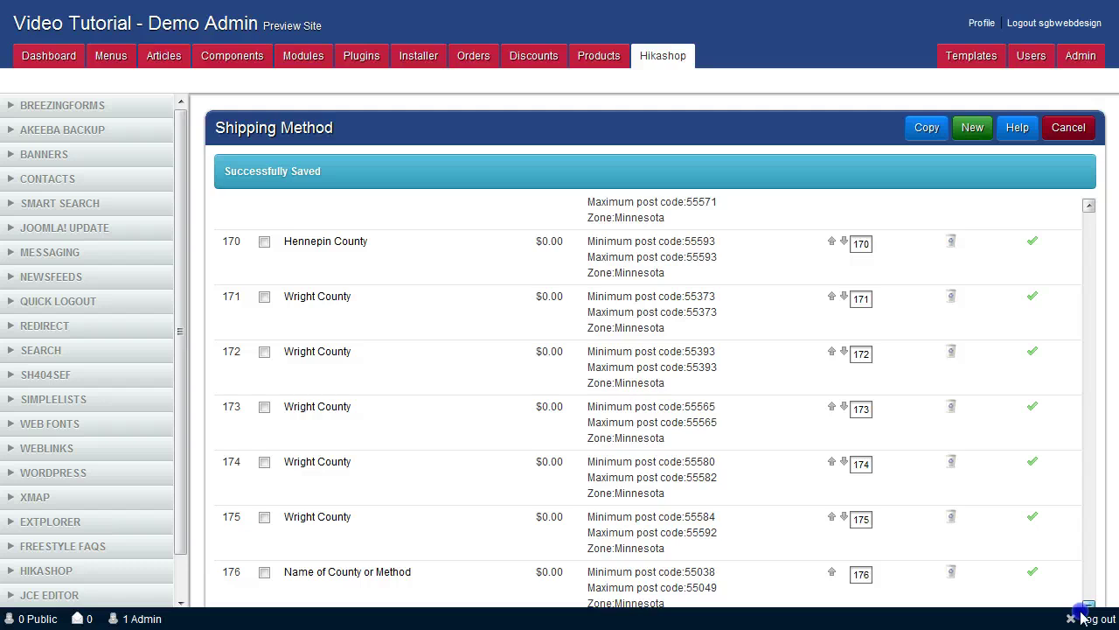
# Step: Open the saved 'Name of County or Method' entry, then start a blank new shipping method
pyautogui.click(374, 571)
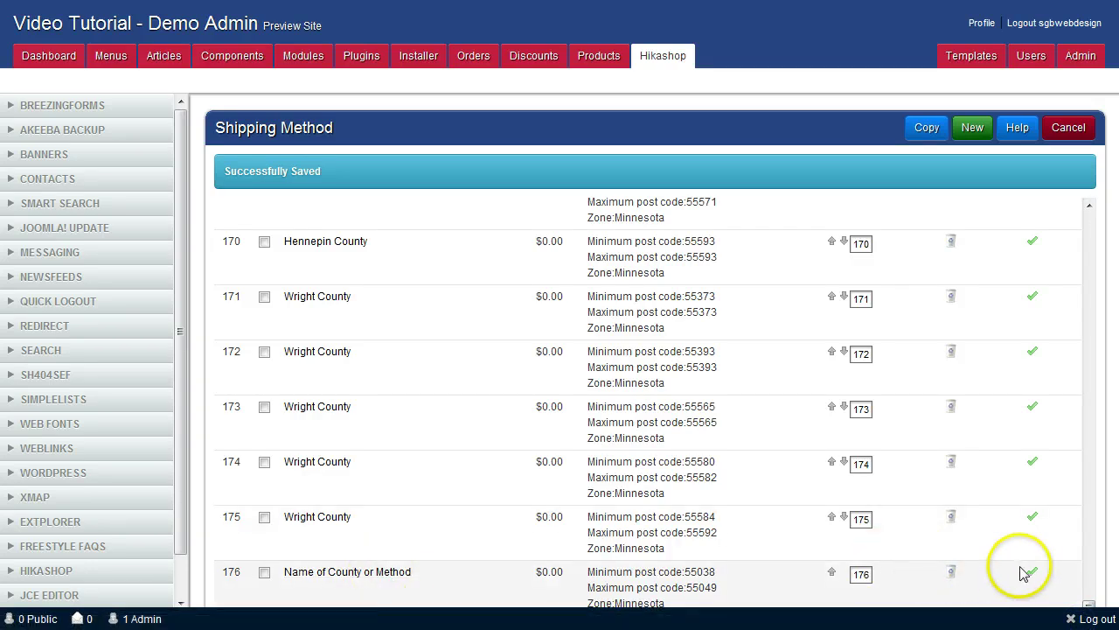
pyautogui.click(1089, 603)
pyautogui.moveTo(1089, 604); pyautogui.dragTo(1091, 210)
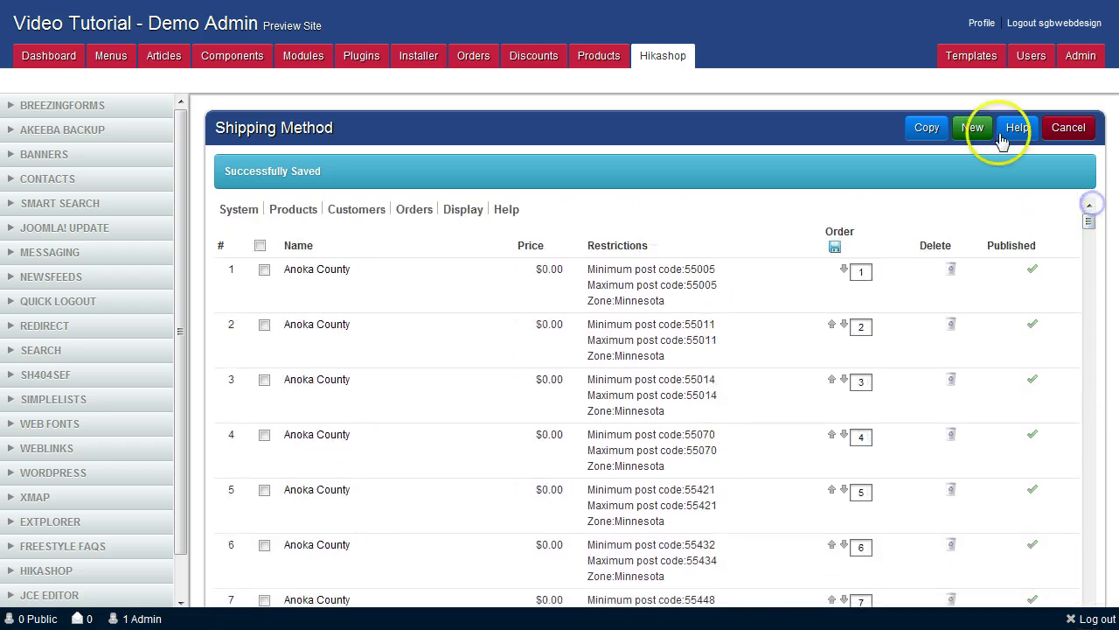
pyautogui.click(972, 128)
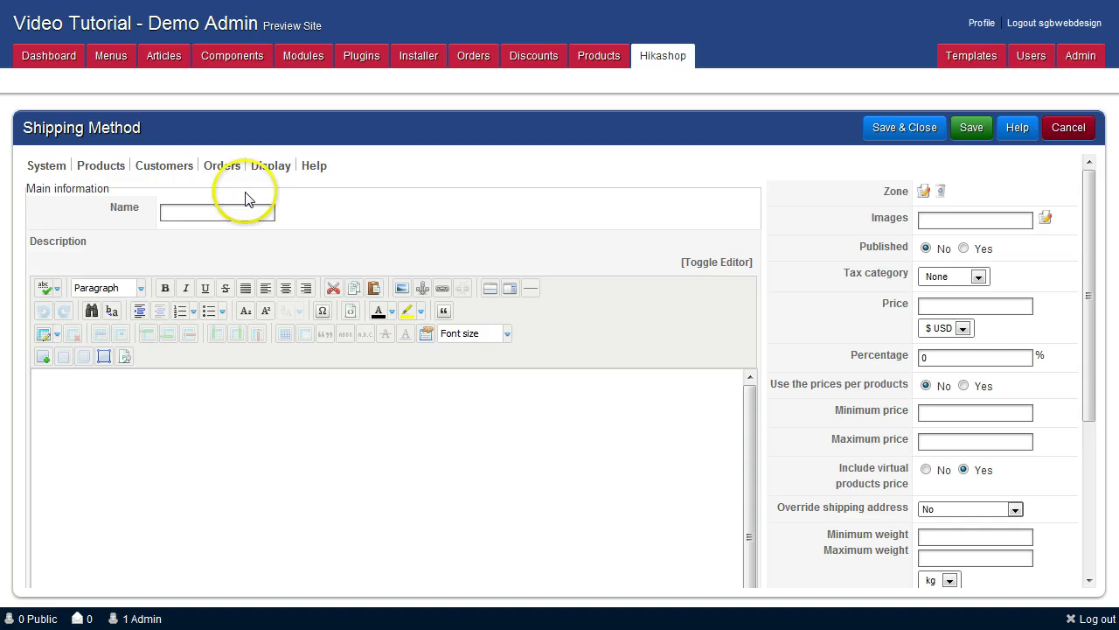
# Step: Name the method 'Express Delivery' and restrict it to the Minnesota zone
pyautogui.click(210, 212)
pyautogui.write('Express')
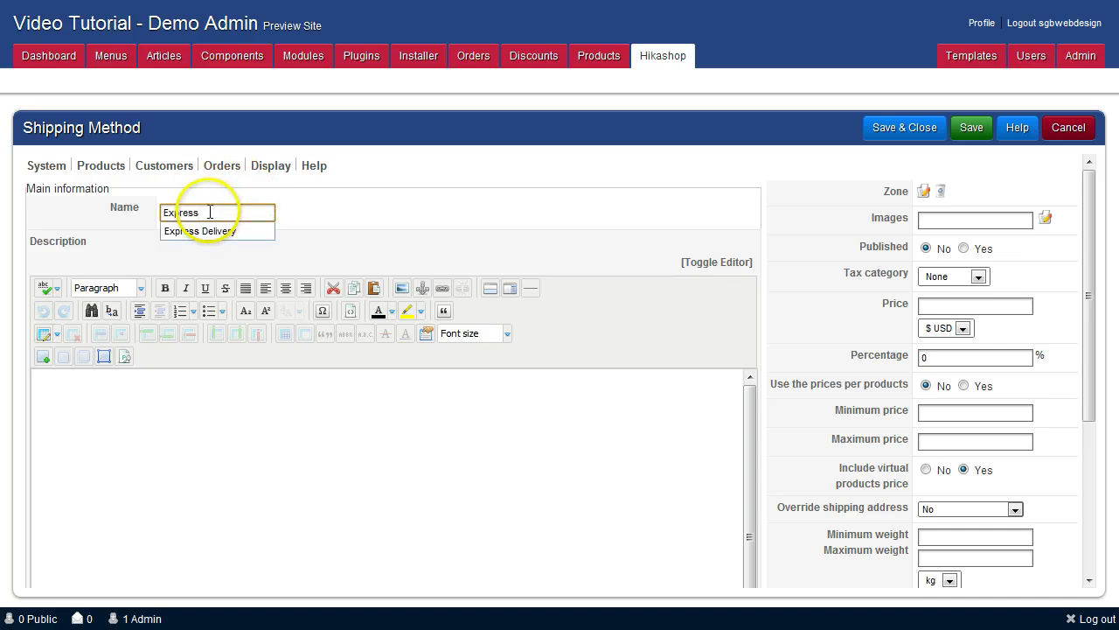
pyautogui.press('Down')
pyautogui.press('Return')
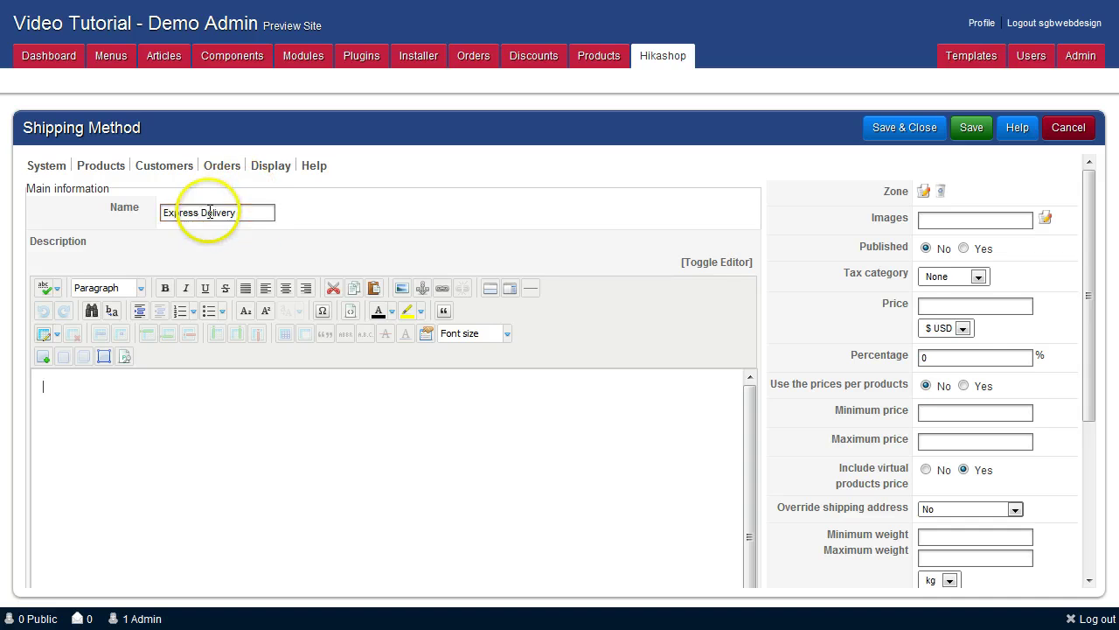
pyautogui.click(925, 191)
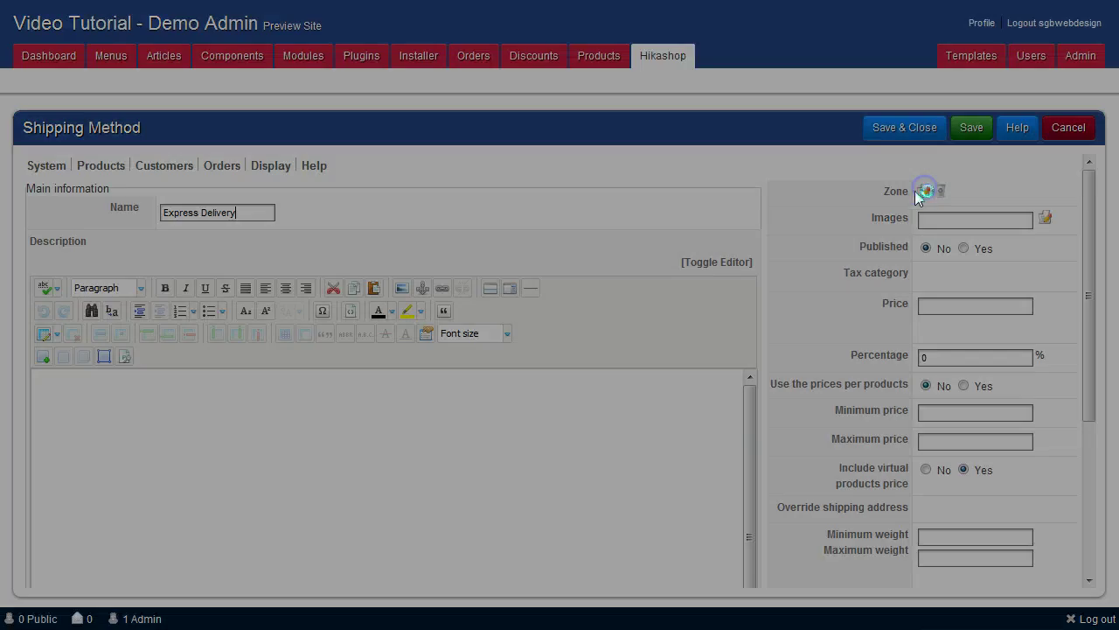
pyautogui.click(277, 243)
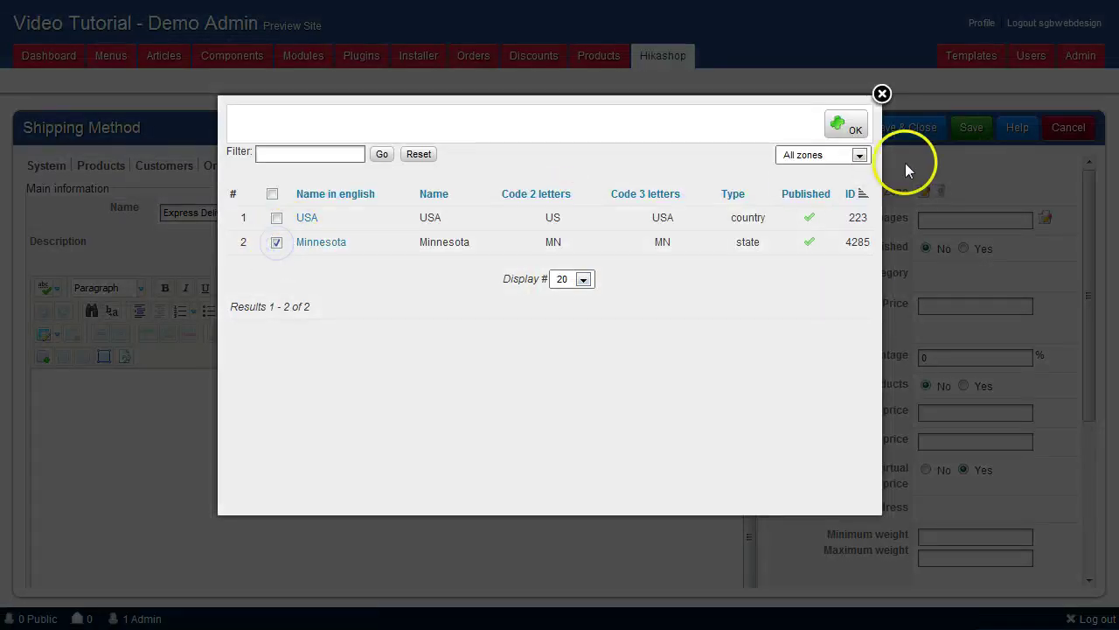
pyautogui.click(847, 124)
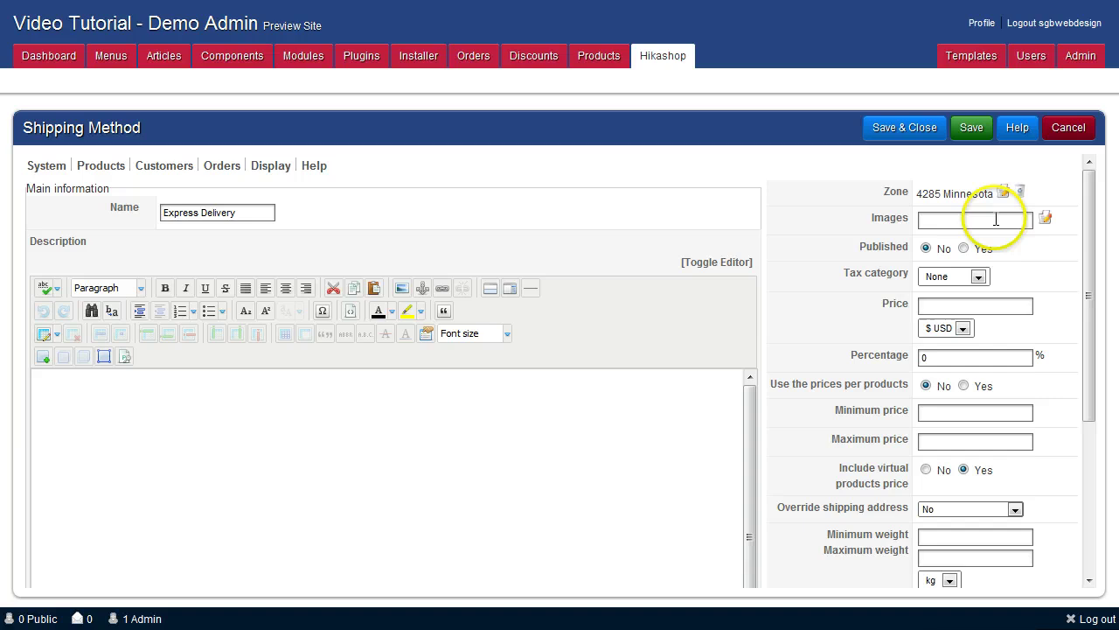
# Step: Give Express Delivery the express image and a price of 7.99
pyautogui.click(1045, 219)
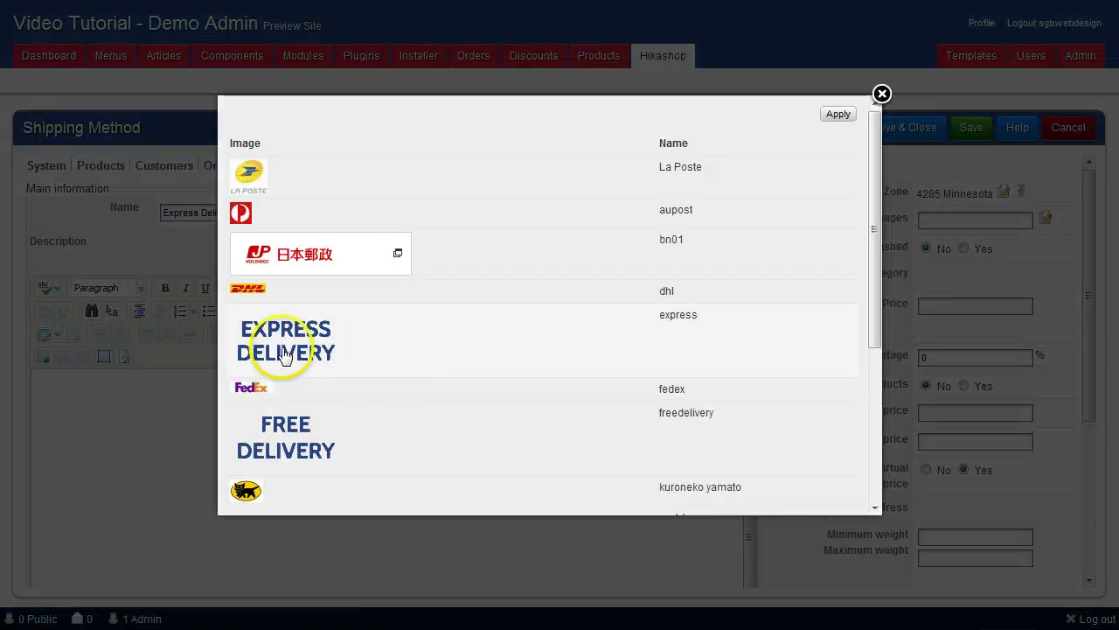
pyautogui.click(284, 350)
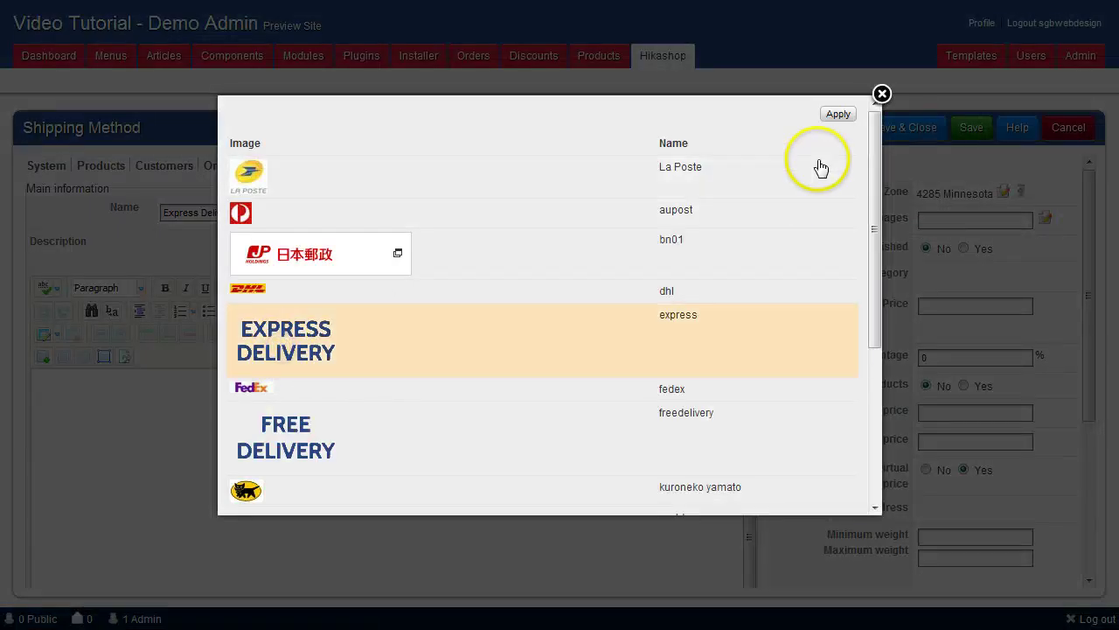
pyautogui.click(835, 113)
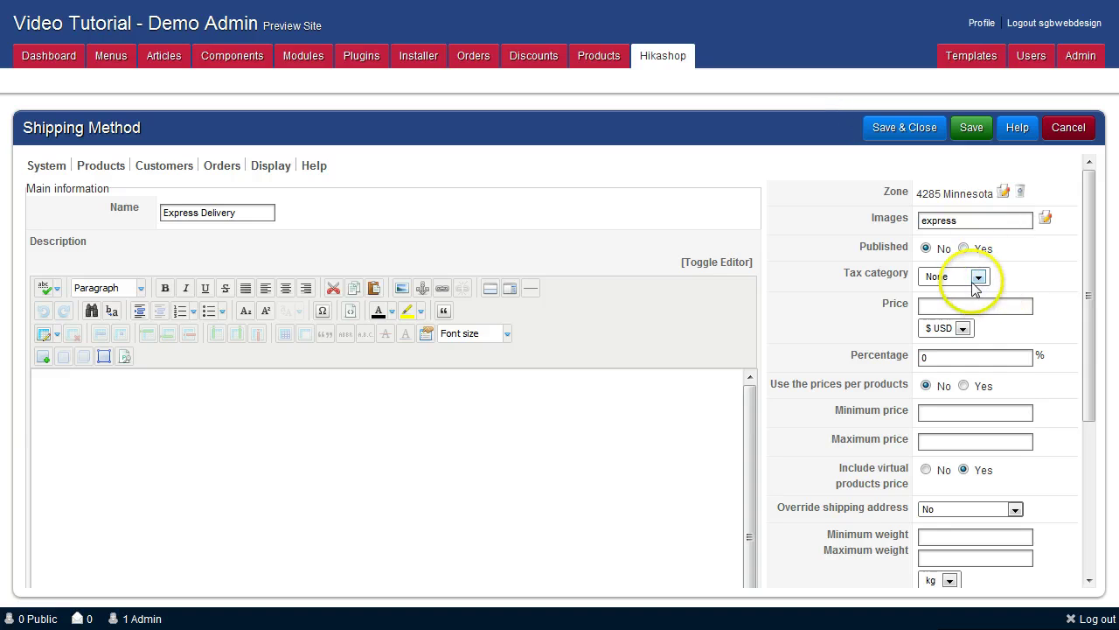
pyautogui.click(1008, 306)
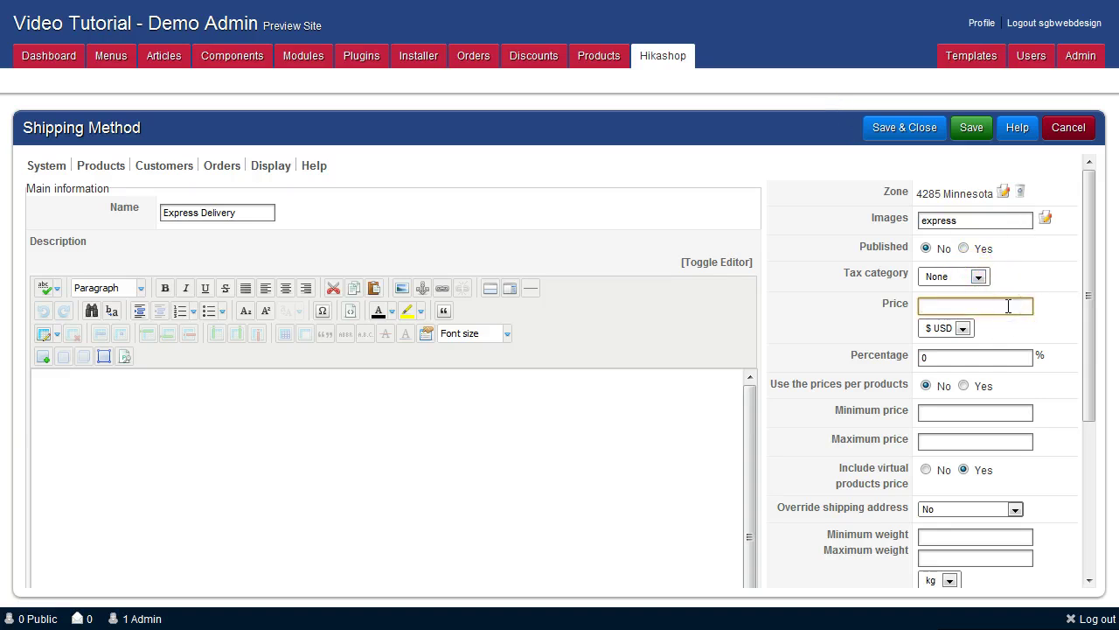
pyautogui.write('7.99')
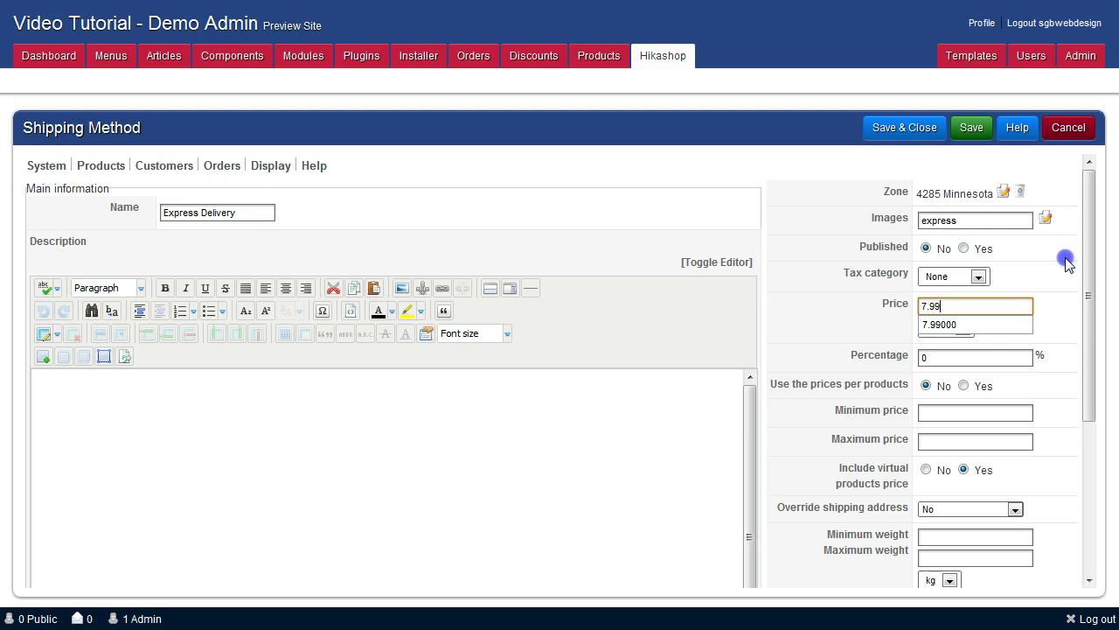
pyautogui.click(1063, 261)
# Step: Set Express Delivery's minimum post code to 55038 and maximum to 55049
pyautogui.moveTo(1090, 272); pyautogui.dragTo(1084, 406)
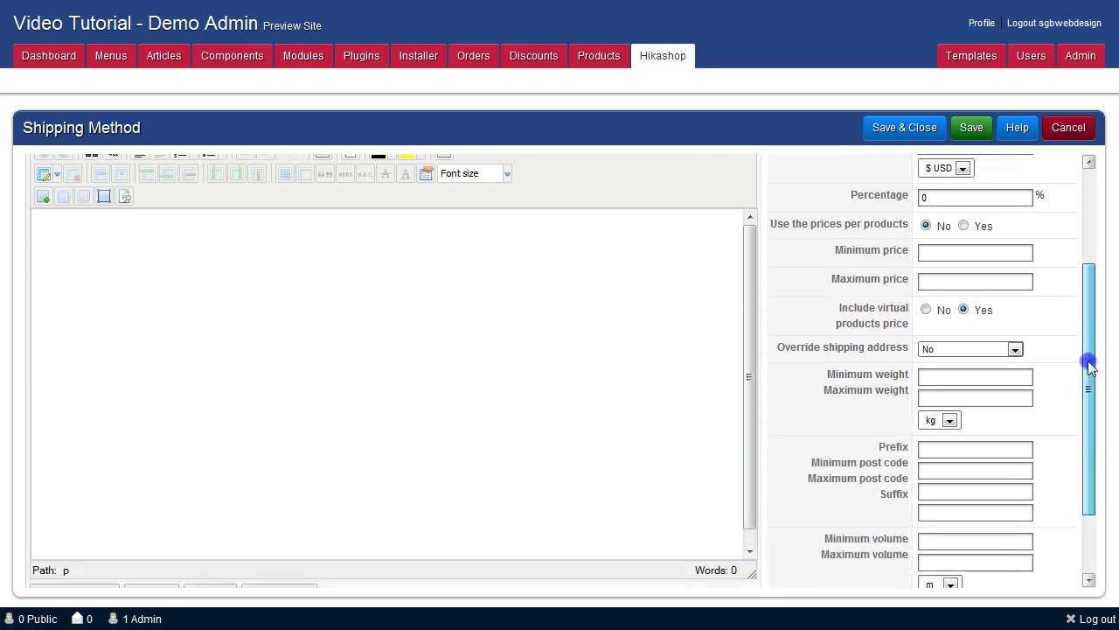
pyautogui.click(953, 387)
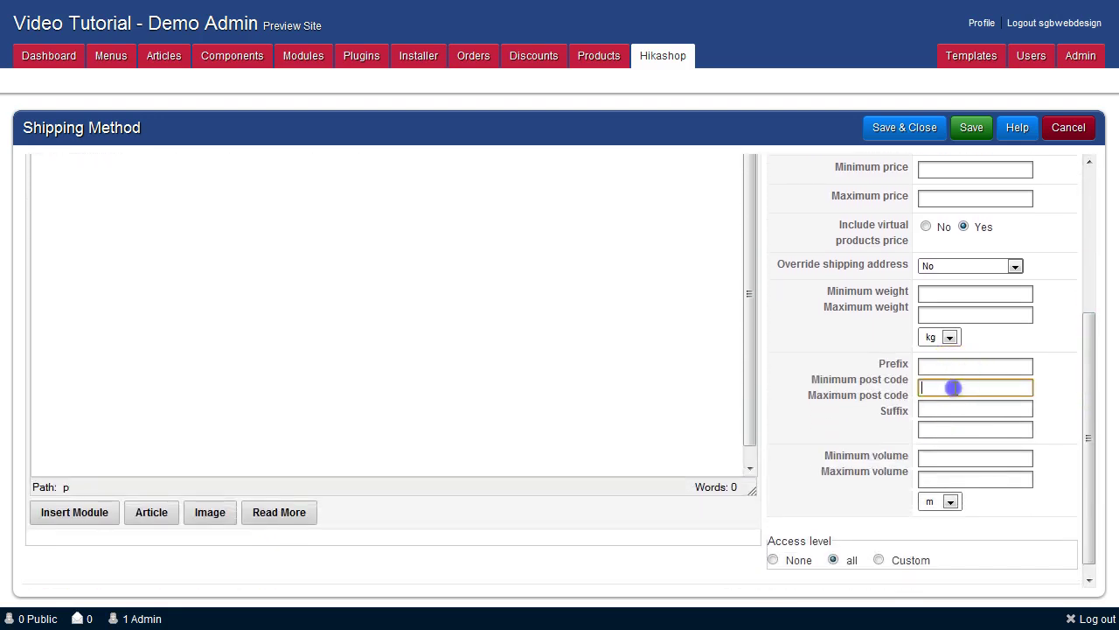
pyautogui.write('5')
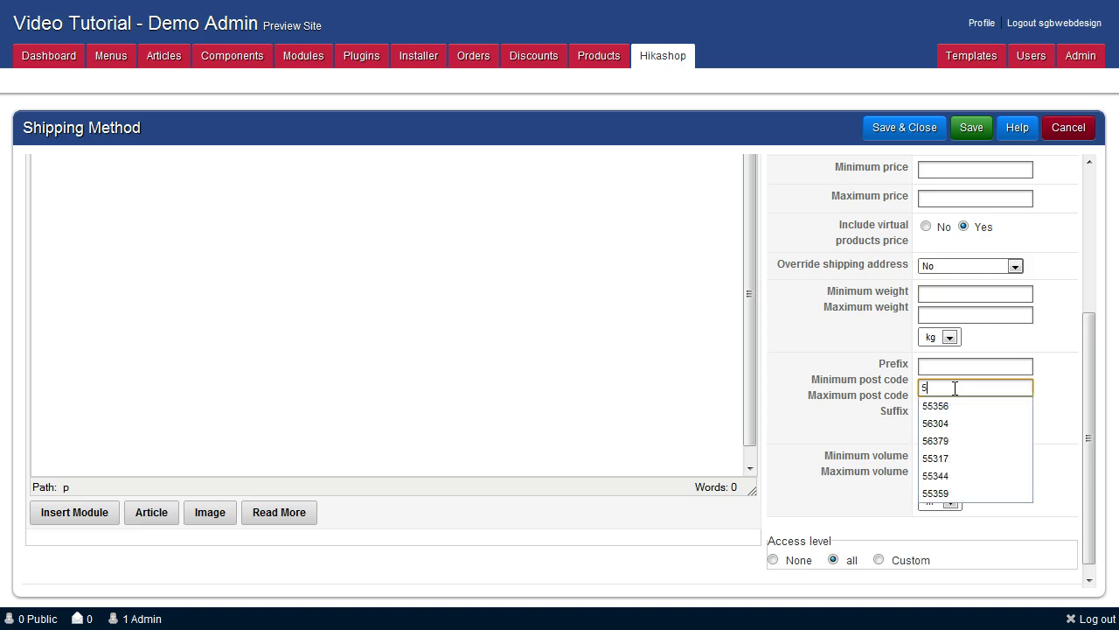
pyautogui.write('038')
pyautogui.press('Tab')
pyautogui.write('550')
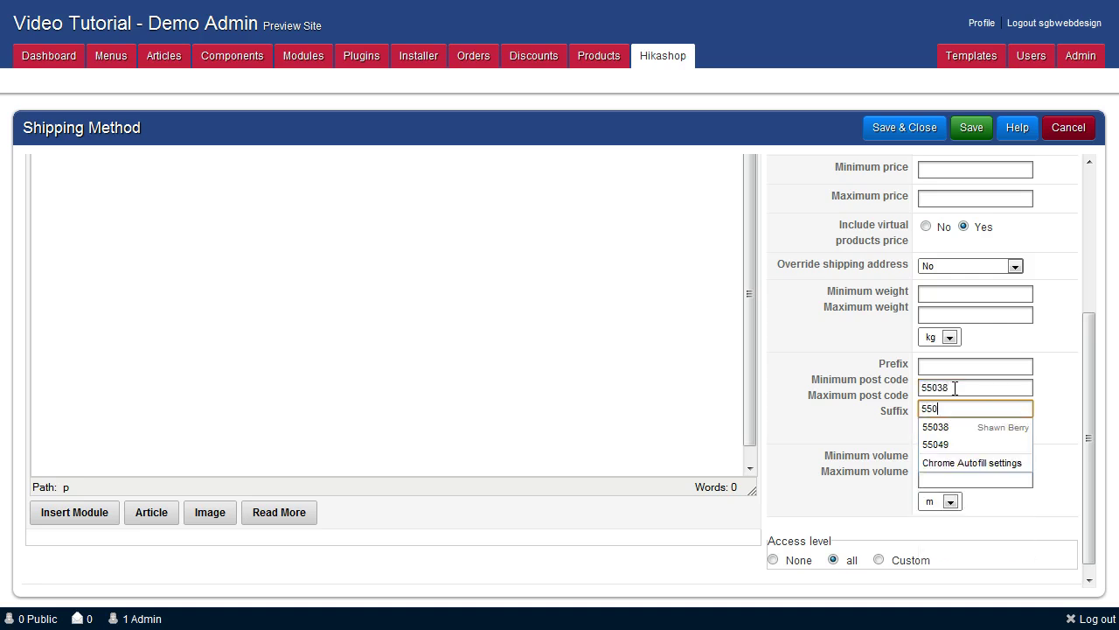
pyautogui.write('49')
pyautogui.moveTo(1089, 425); pyautogui.dragTo(1100, 224)
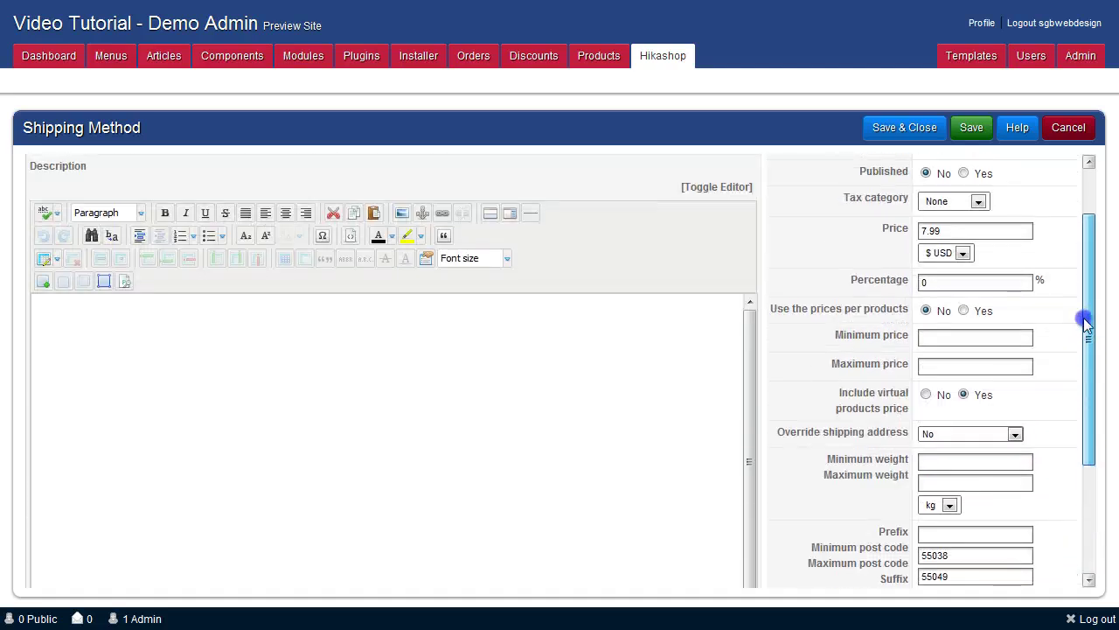
# Step: Save Express Delivery as entry 177 and unpublish the 'Name of County or Method' row 176
pyautogui.click(920, 130)
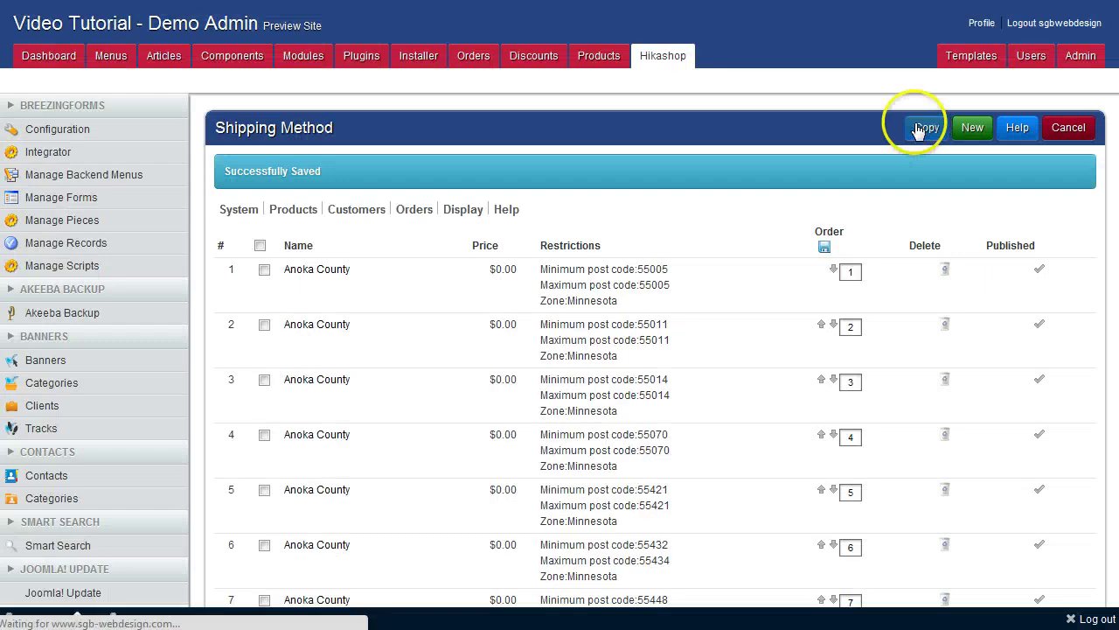
pyautogui.moveTo(1089, 220); pyautogui.dragTo(1089, 604)
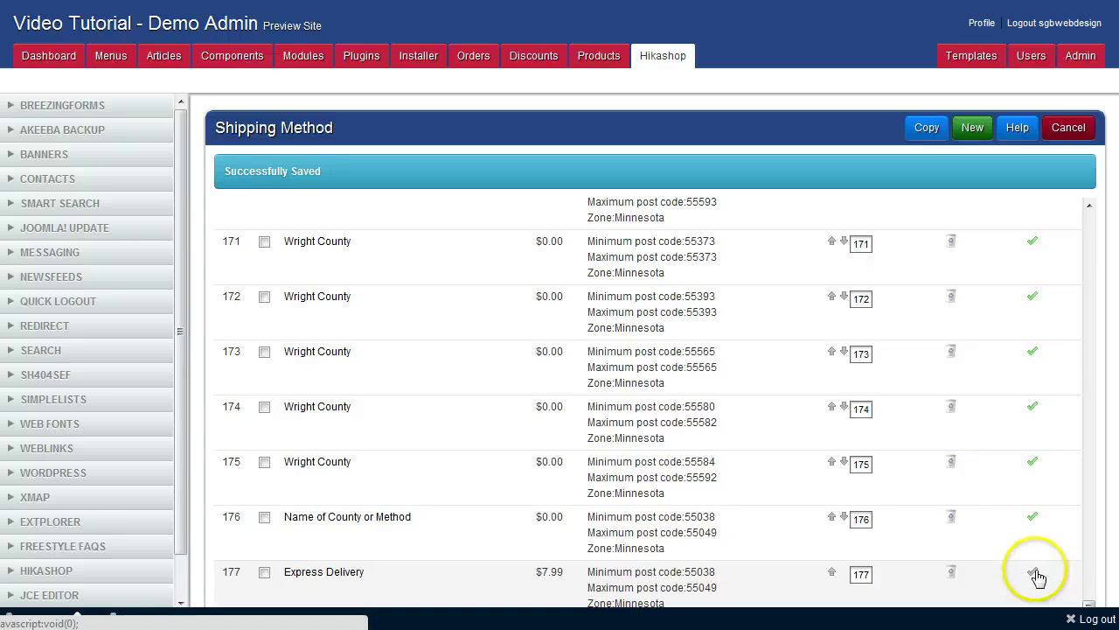
pyautogui.click(1032, 516)
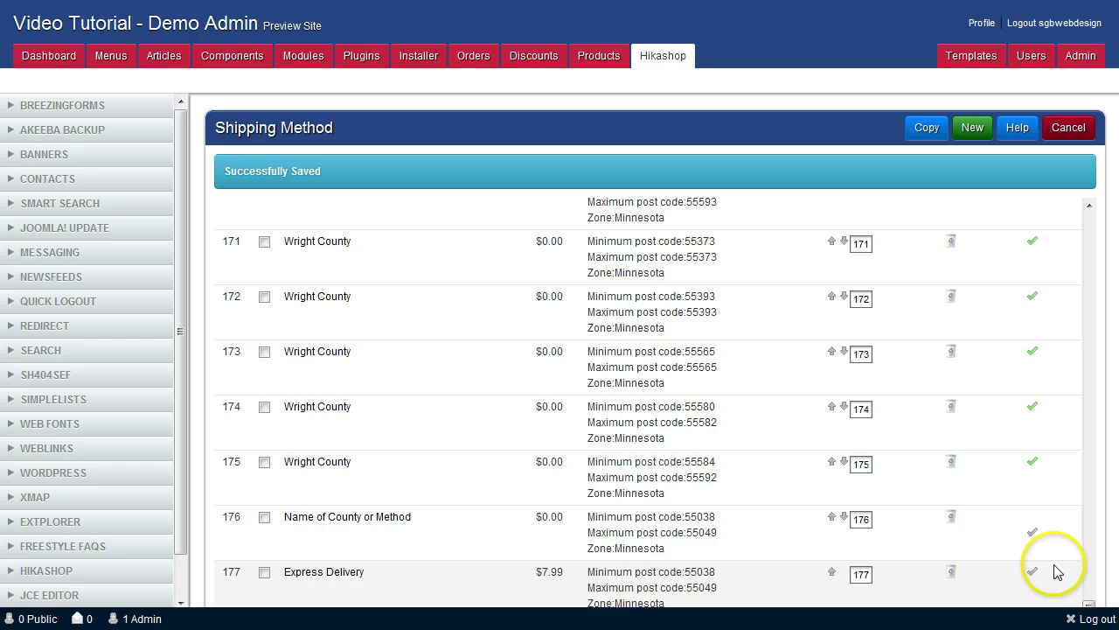
pyautogui.moveTo(1088, 604); pyautogui.dragTo(1089, 214)
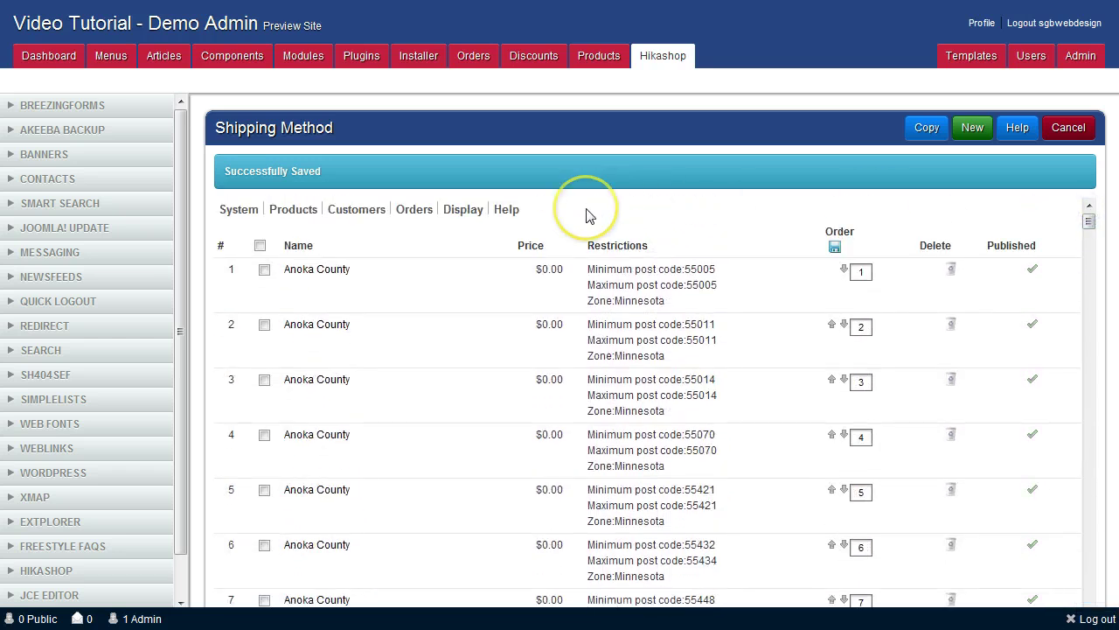
pyautogui.click(210, 556)
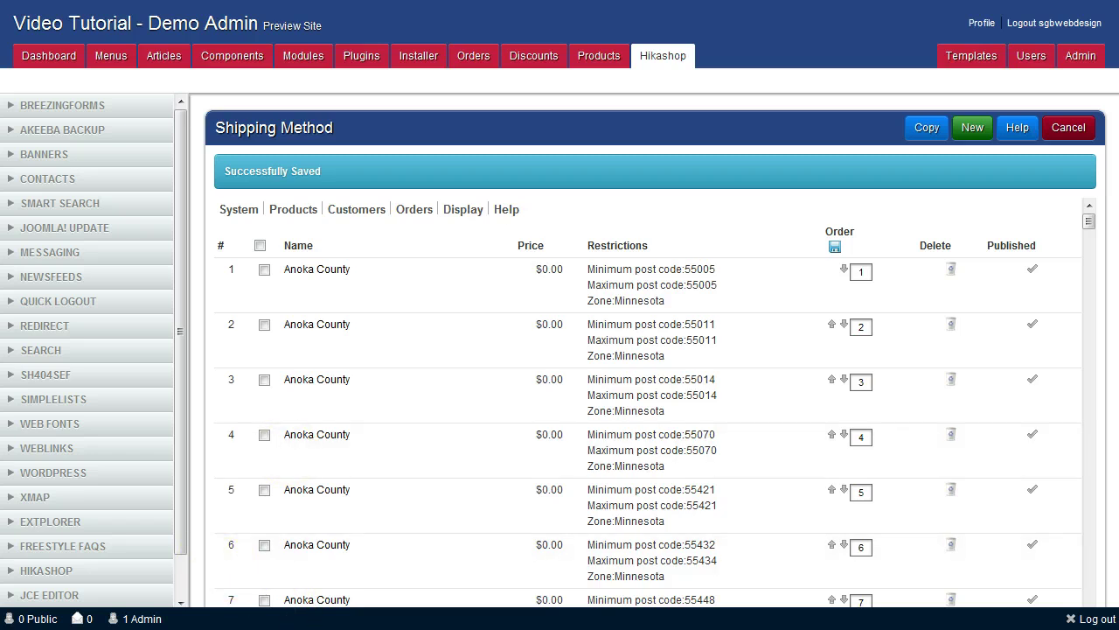